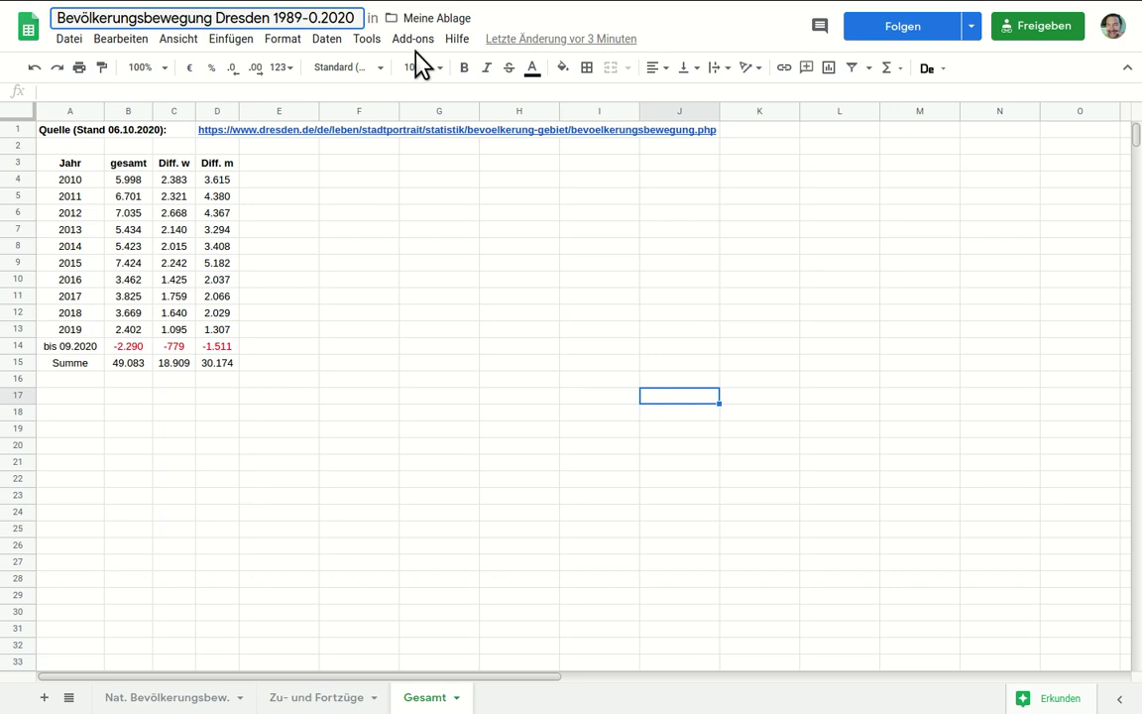
Rename the spreadsheet as "Bevölkerungsbewegung Dresden 1989-10.2020".
type("1")
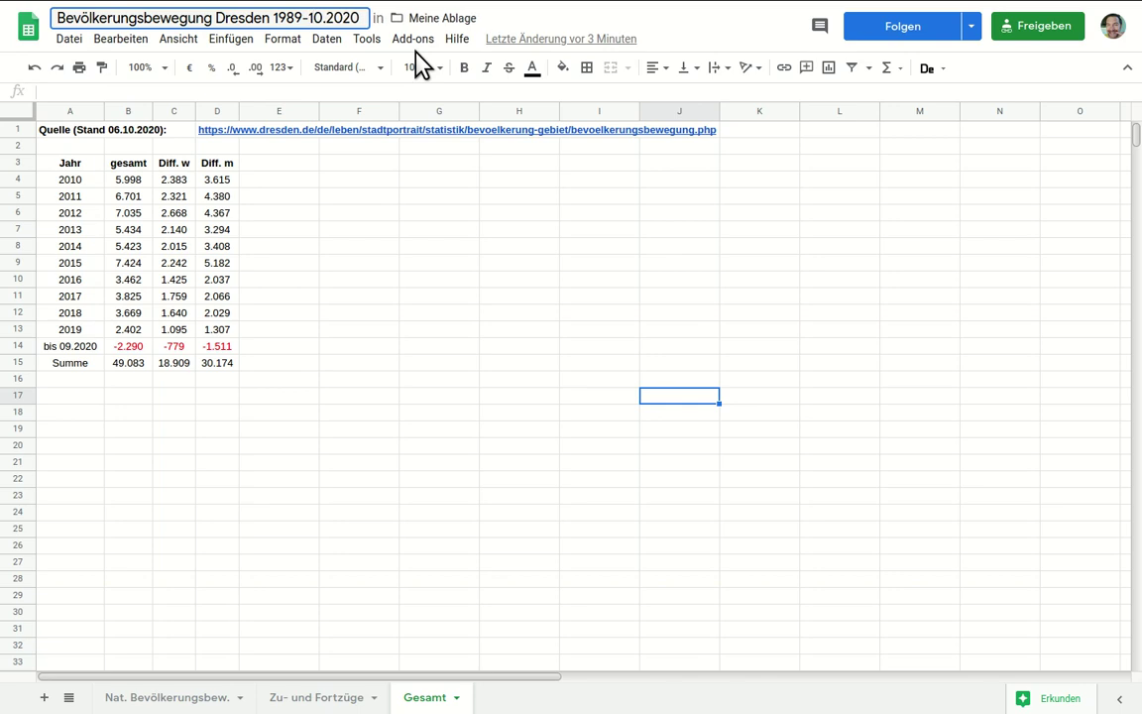
key("Return")
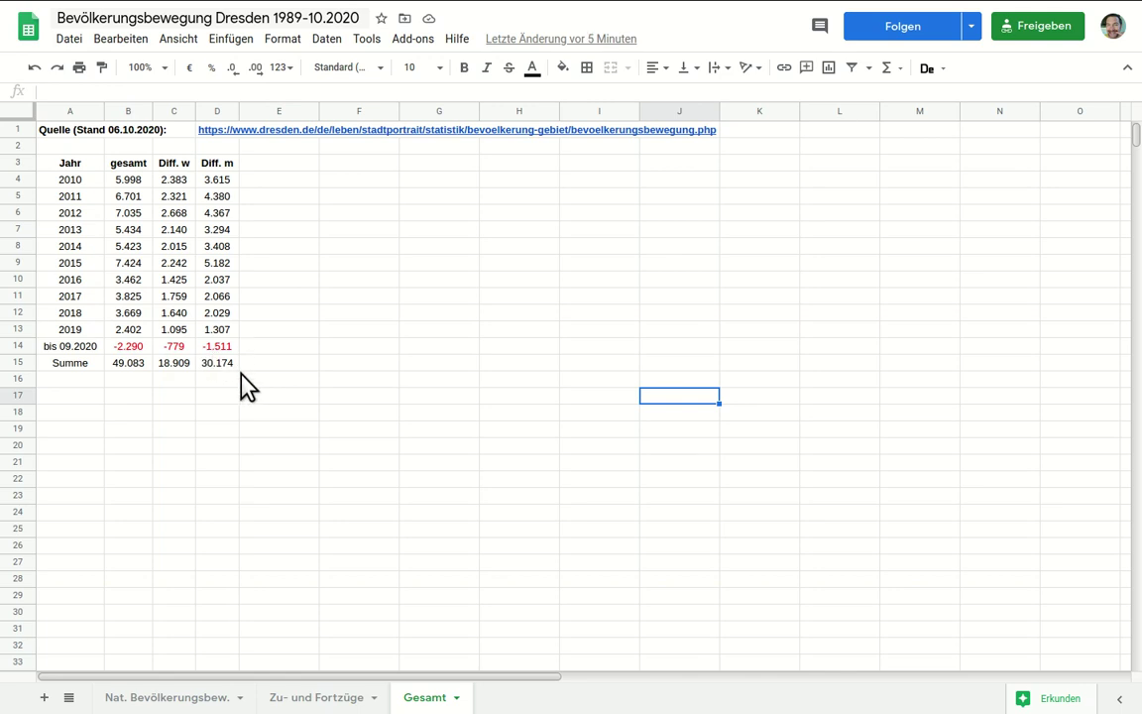
On the Nat. Bevölkerungsbew. sheet, set A36 to "bis 10.2020", and enter births =1358+1438+1543+581 in B36 and =662+687+773+286 in C36.
left_click(159, 700)
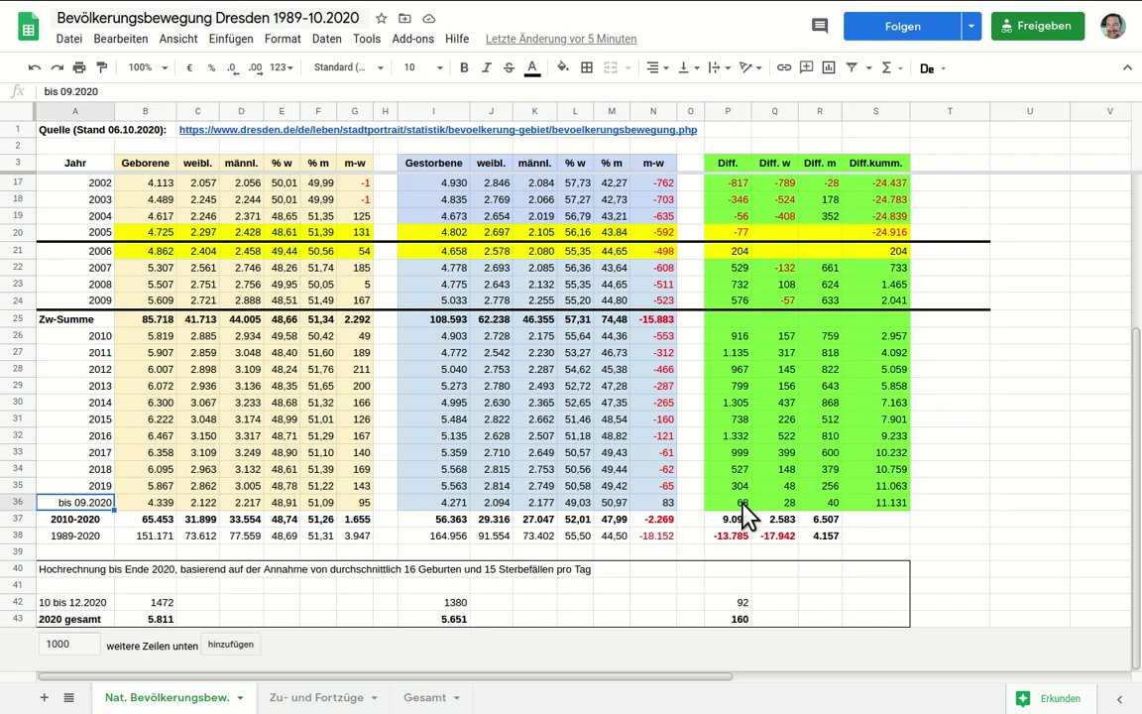
left_click(315, 699)
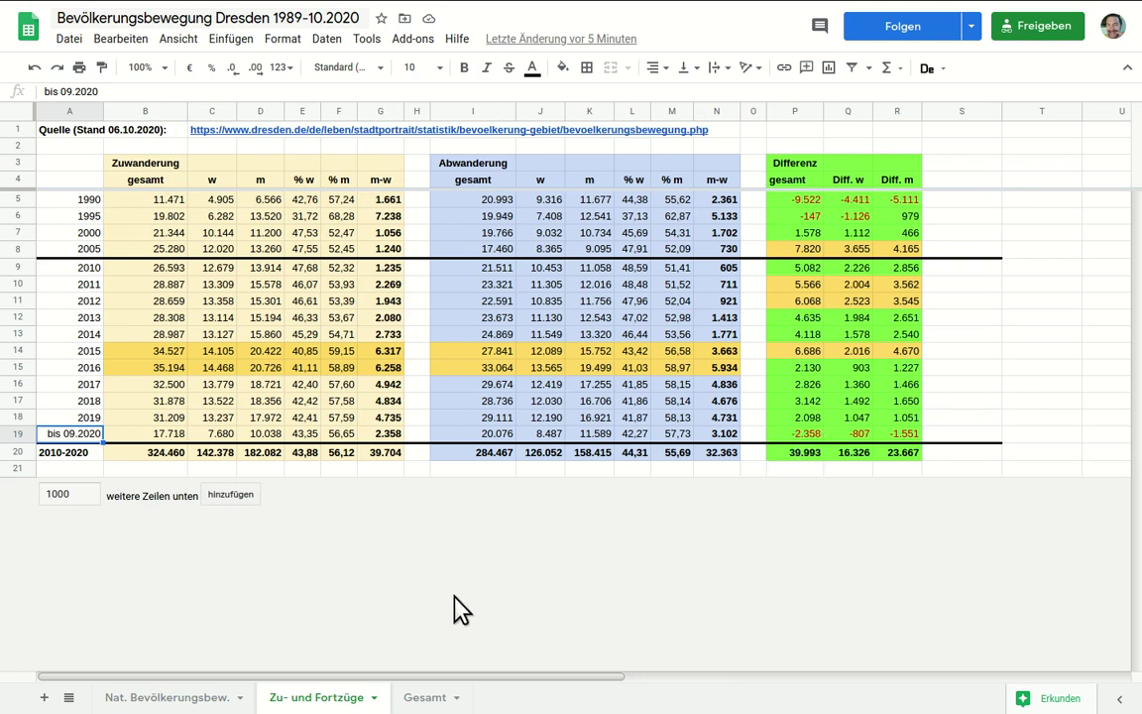
left_click(144, 699)
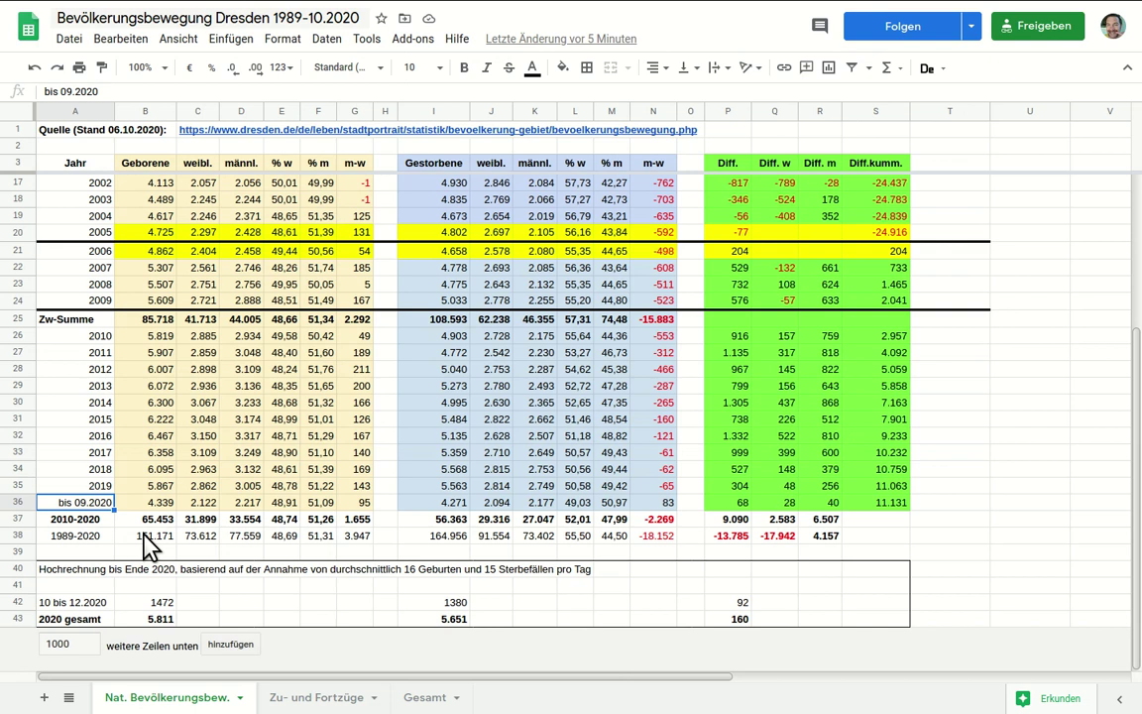
type("bis 10.2020")
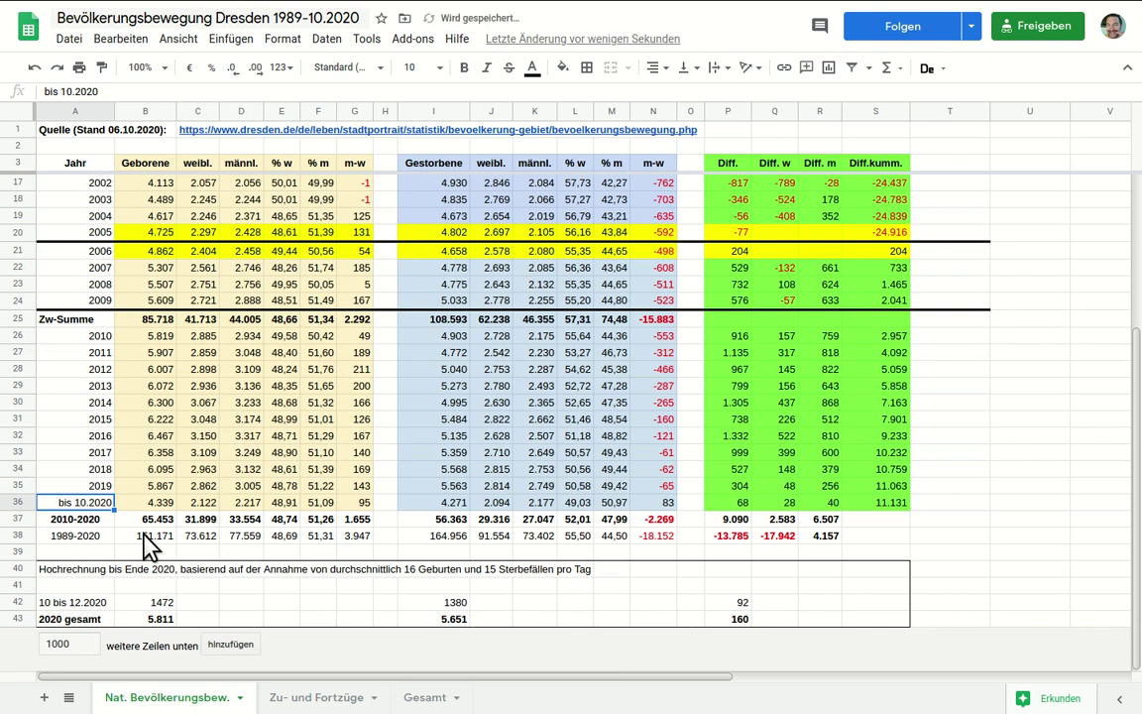
key("Right")
type("=1358+1438+1543+581")
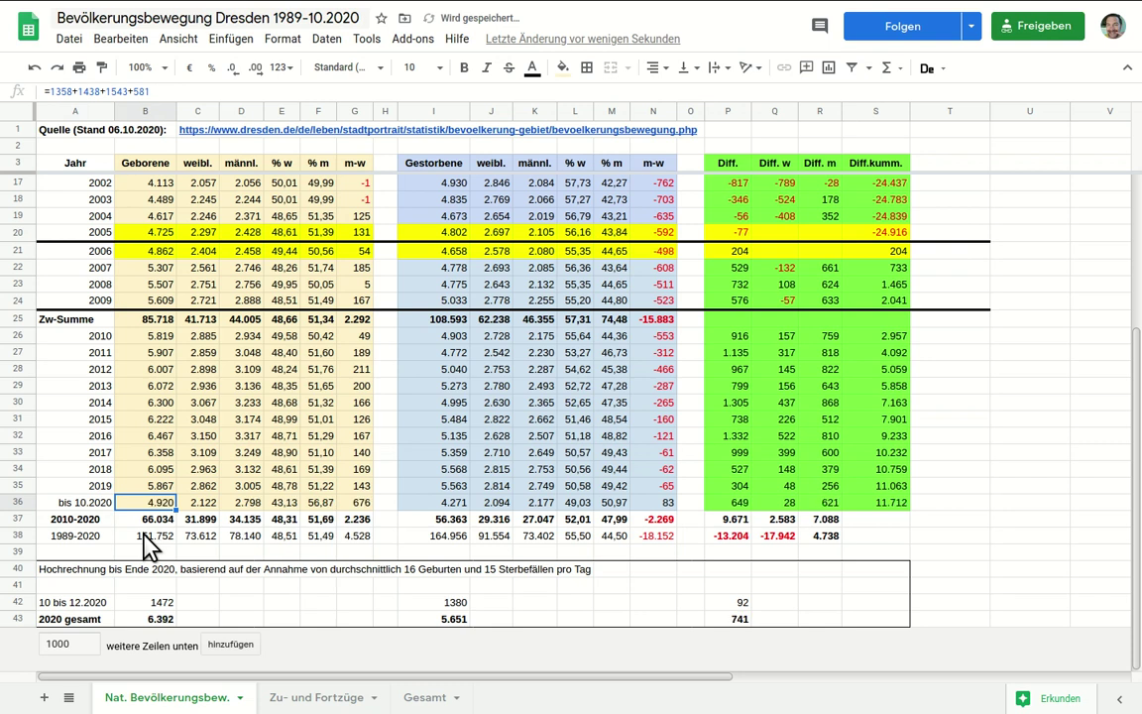
key("Right")
key("ctrl+v")
Enter the deaths for the October 2020 row as =1617+1322+1332+506 in I36 and =794+648+652+266 in J36.
key("Right")
key("Right")
key("Right")
key("Right")
key("Right")
key("Right")
key("ctrl+v")
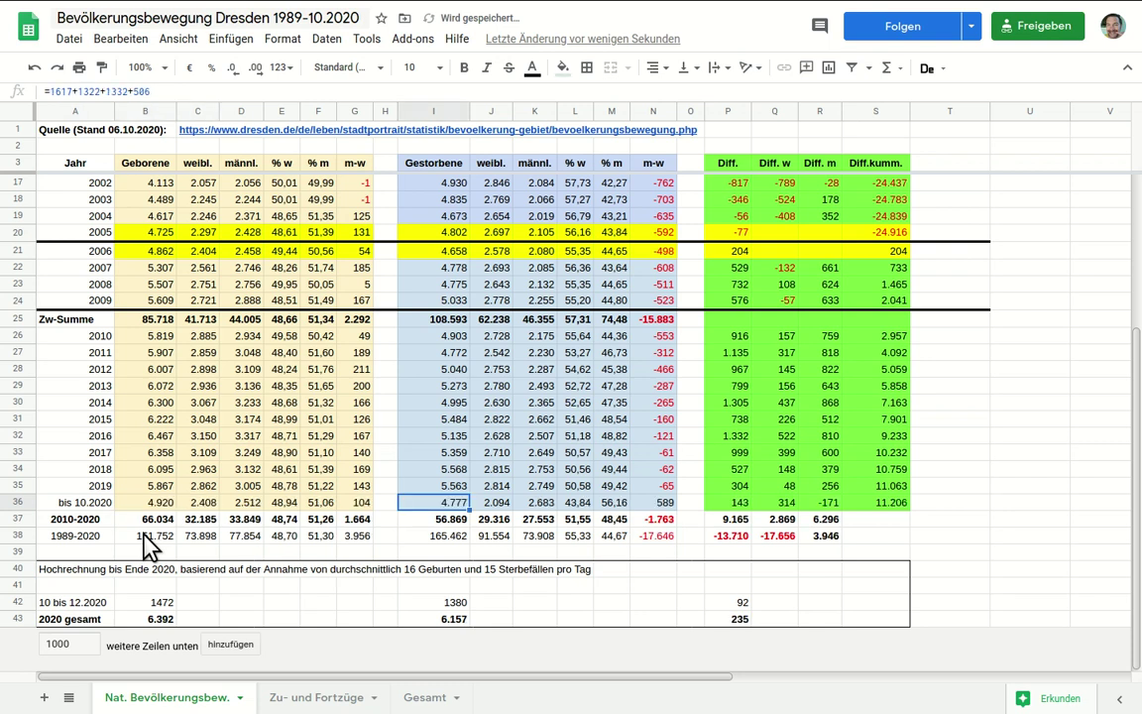
key("Right")
key("ctrl+v")
On the Zu- und Fortzüge sheet, label A19 "bis 10.2020" and enter =5979+4277+7462+4081 in B19 and =2493+1903+3284+1896 in C19.
key("ctrl+shift+Page_Down")
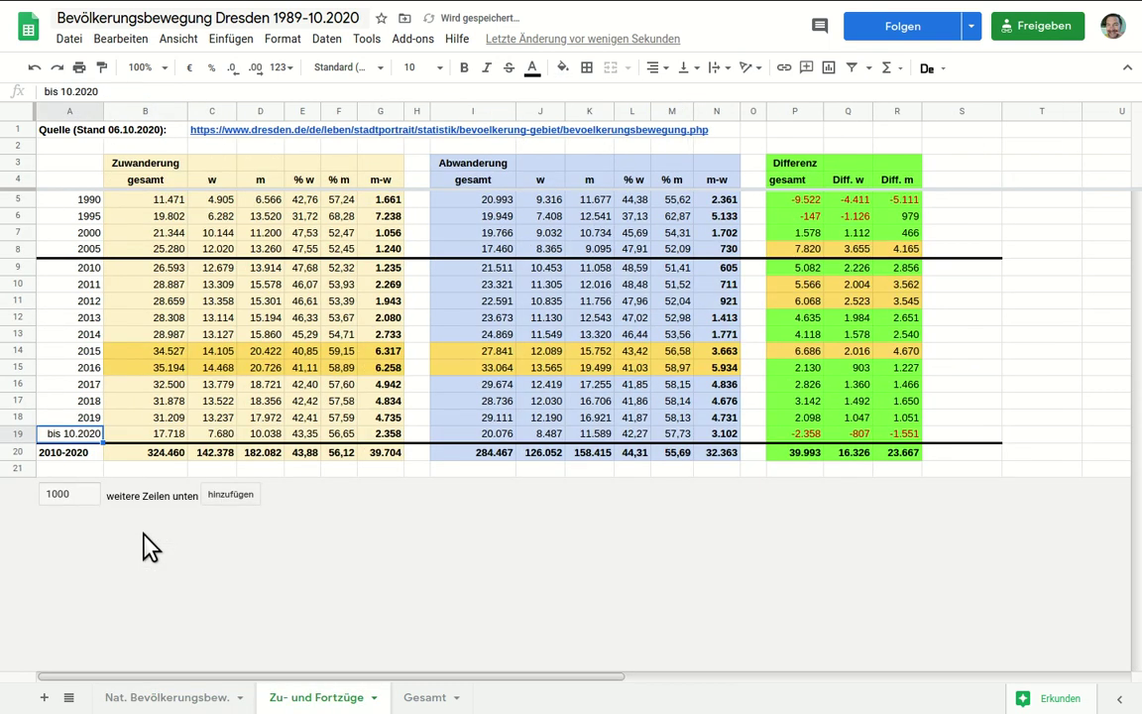
key("Right")
key("ctrl+v")
key("Right")
key("ctrl+v")
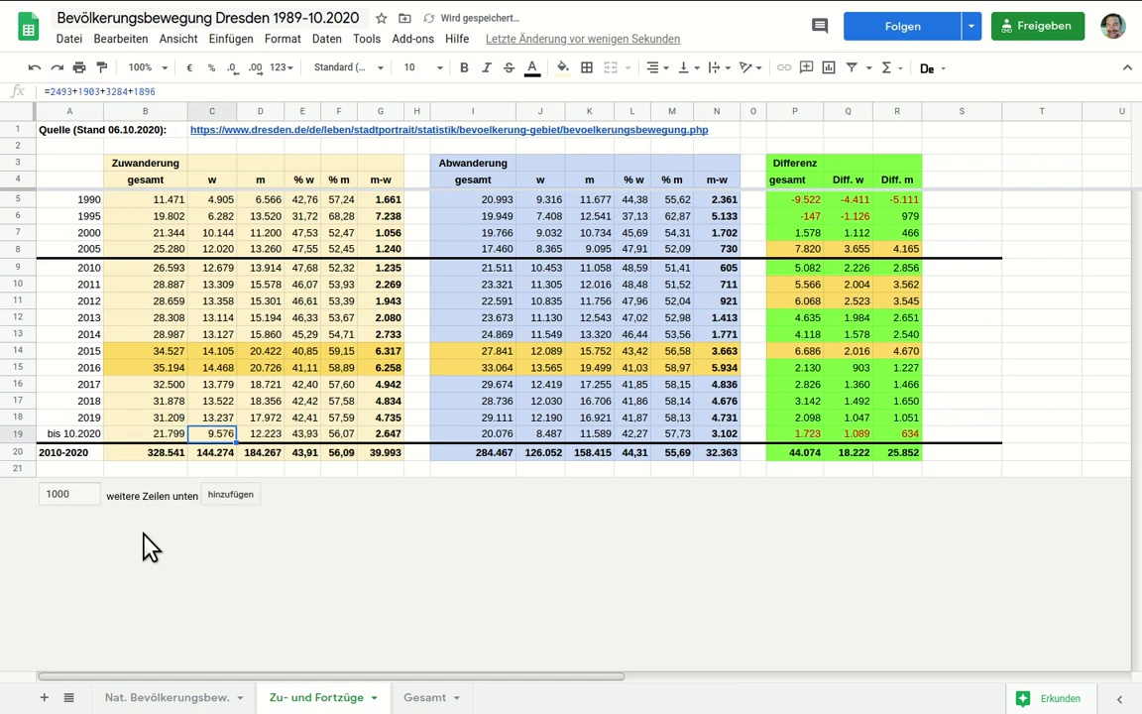
Enter the Abwanderung figures for the October 2020 row as =6594+5403+8079+2952 in I19 and =2682+2316+3489+1260 in J19.
key("Right")
key("Right")
key("Right")
key("Right")
key("Right")
key("Right")
type("=6594+5403+8079+2952")
key("Right")
type("=2682+2316+3489+1260")
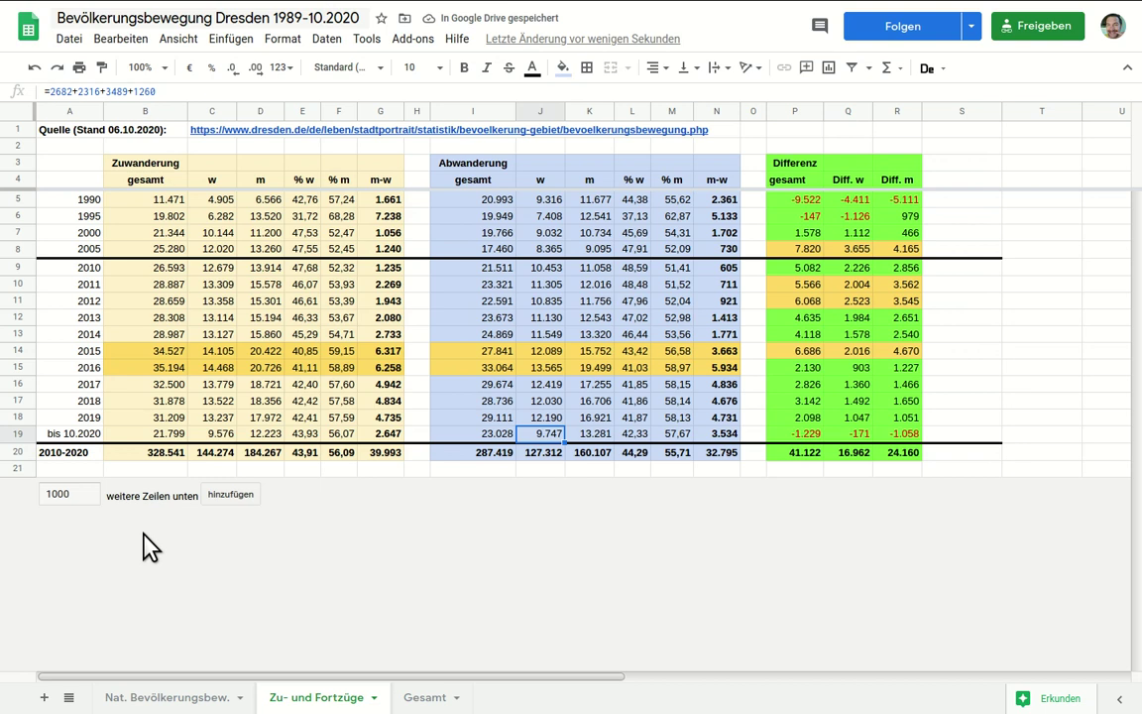
On the Gesamt sheet, set the label in A14 to "bis 10.2020".
key("ctrl+shift+Page_Down")
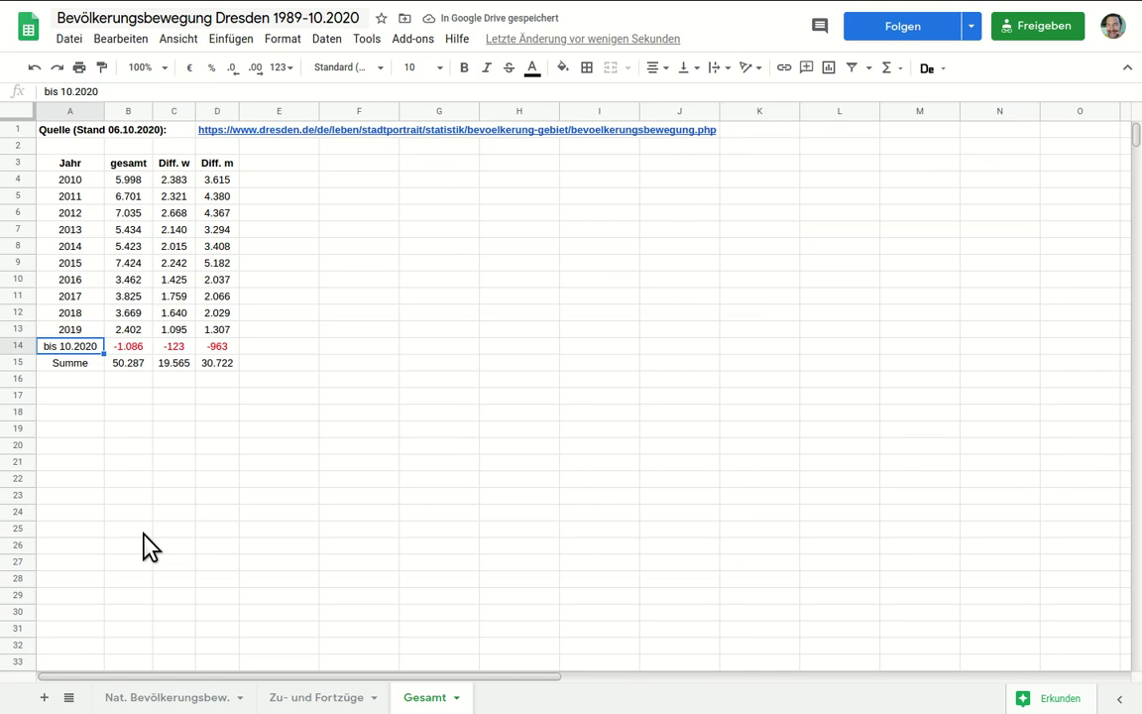
Examine row 36 of the Nat. Bevölkerungsbew. sheet, checking the formulas for births, deaths and their difference.
left_click(169, 699)
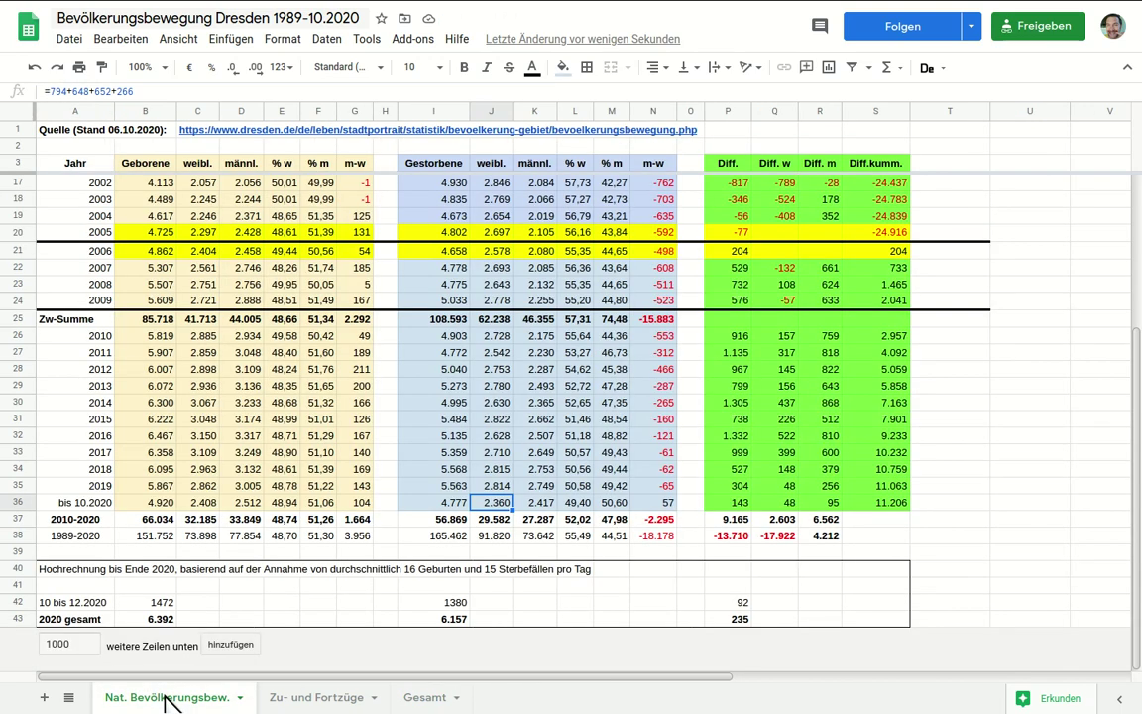
left_click(22, 502)
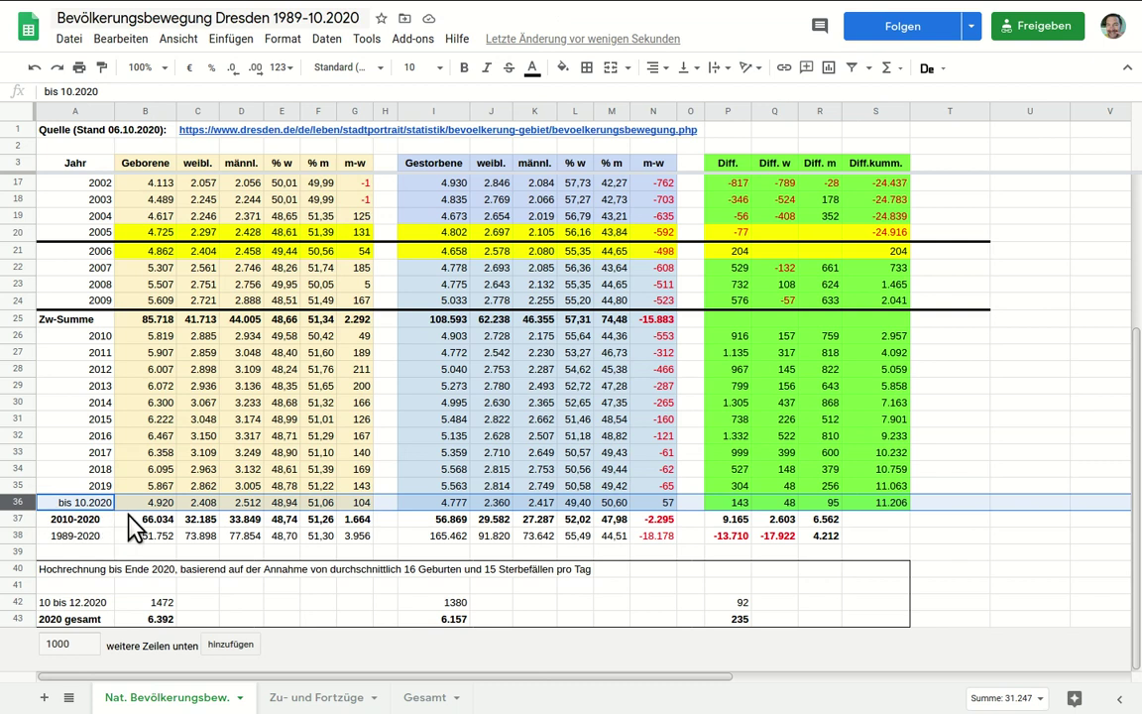
left_click(153, 503)
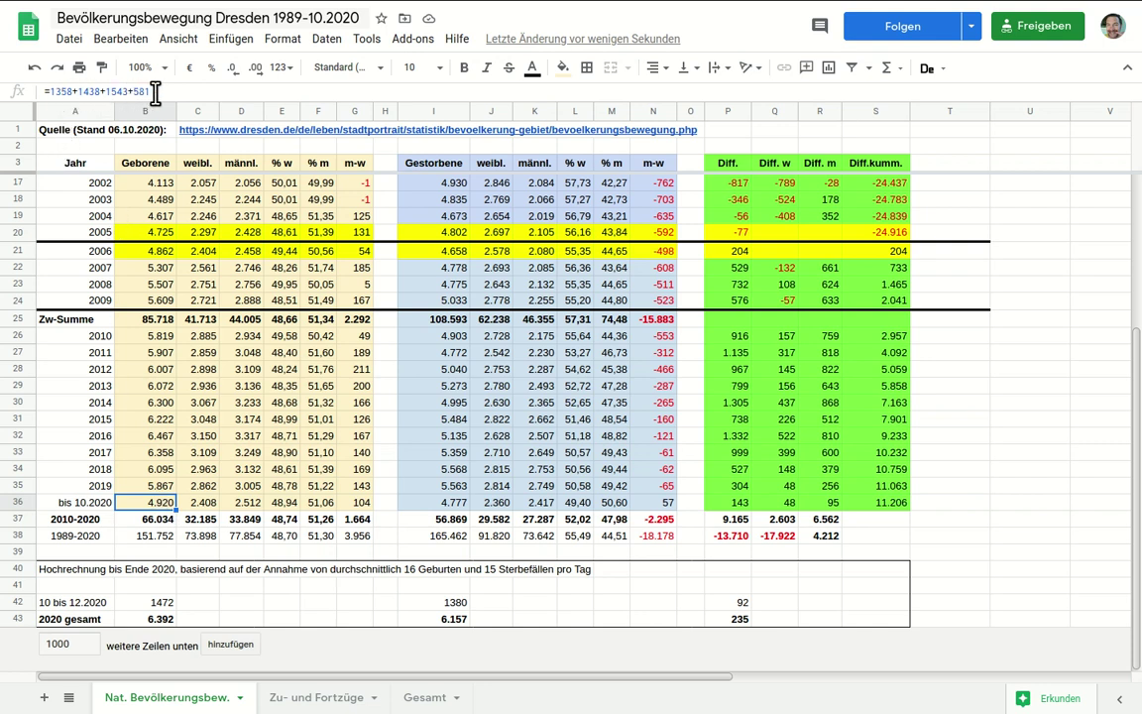
left_click(203, 502)
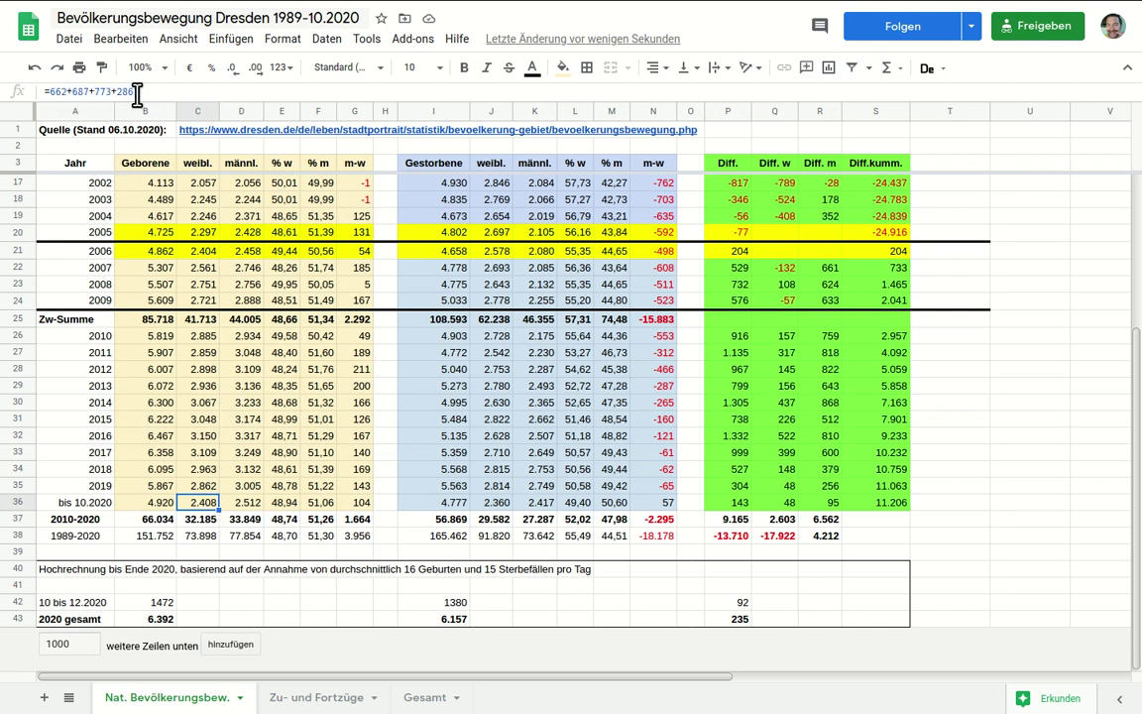
left_click(255, 504)
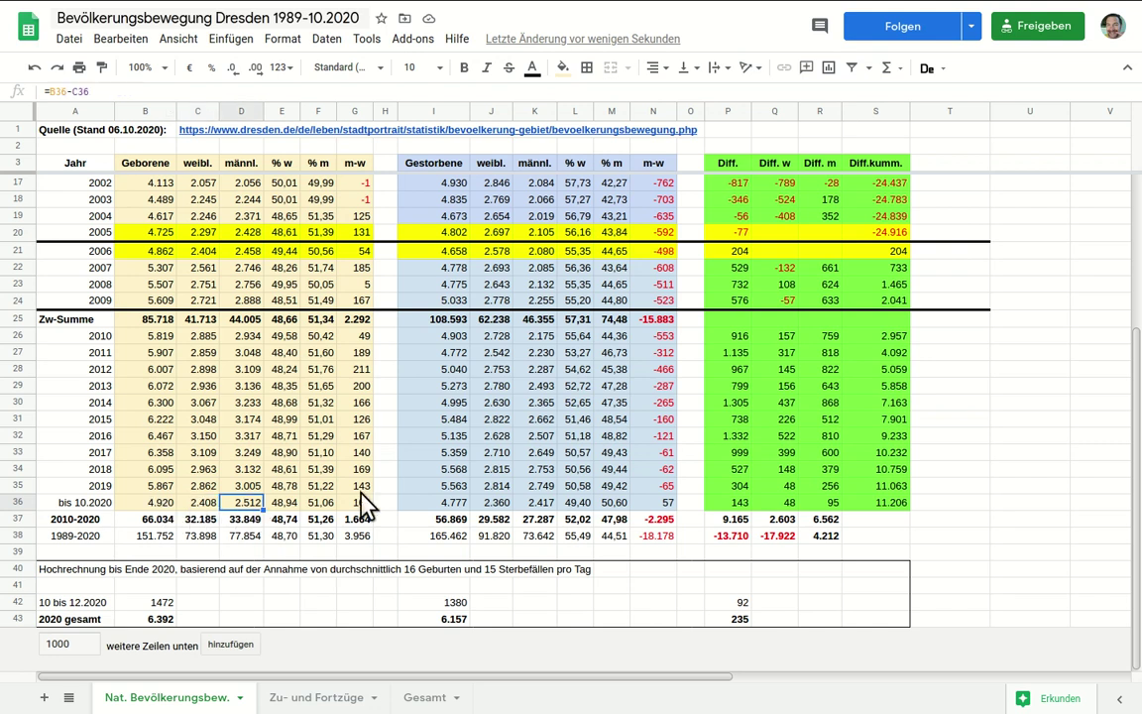
left_click(433, 503)
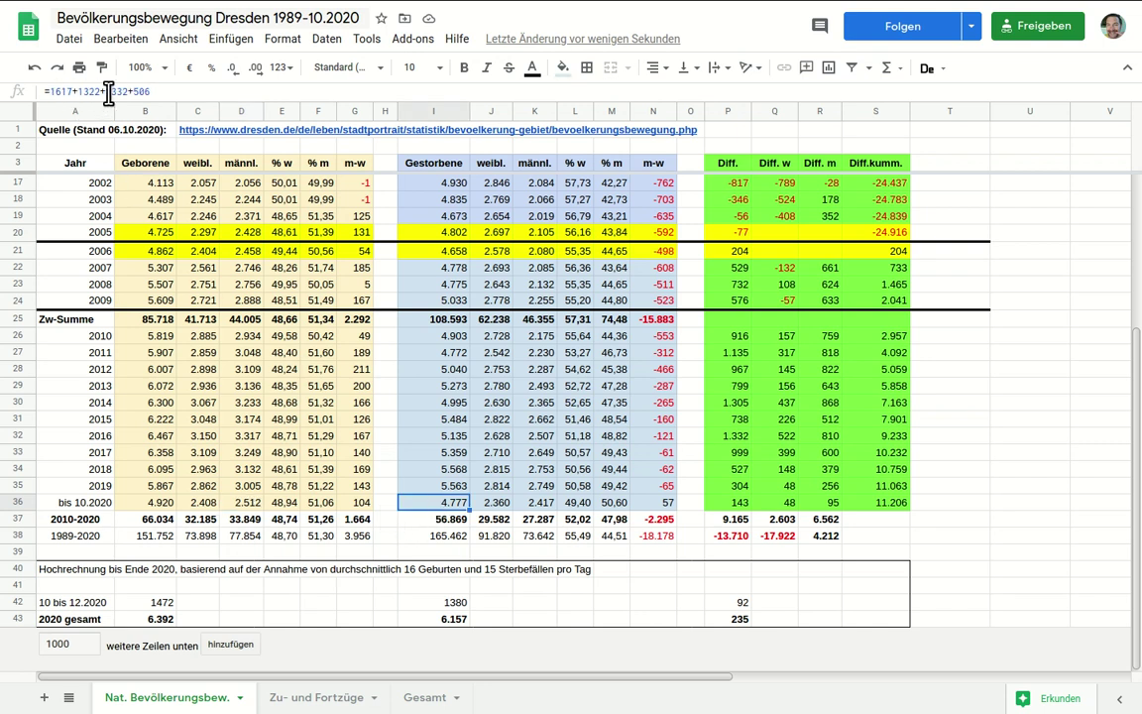
left_click(492, 503)
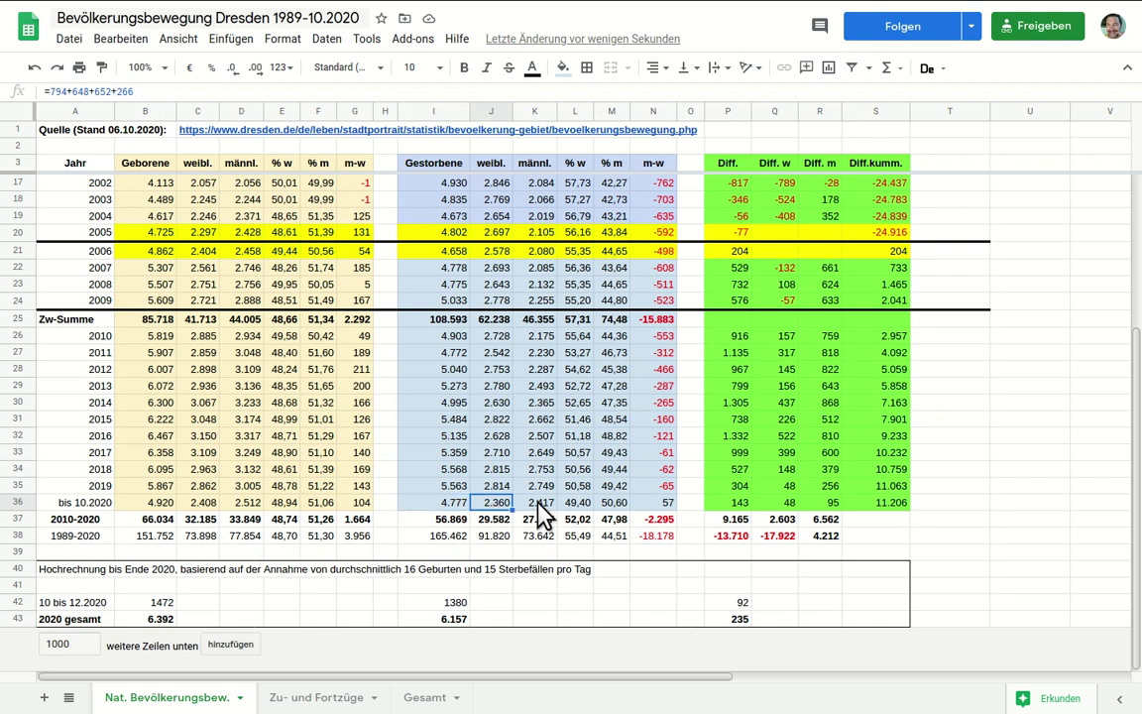
left_click(539, 504)
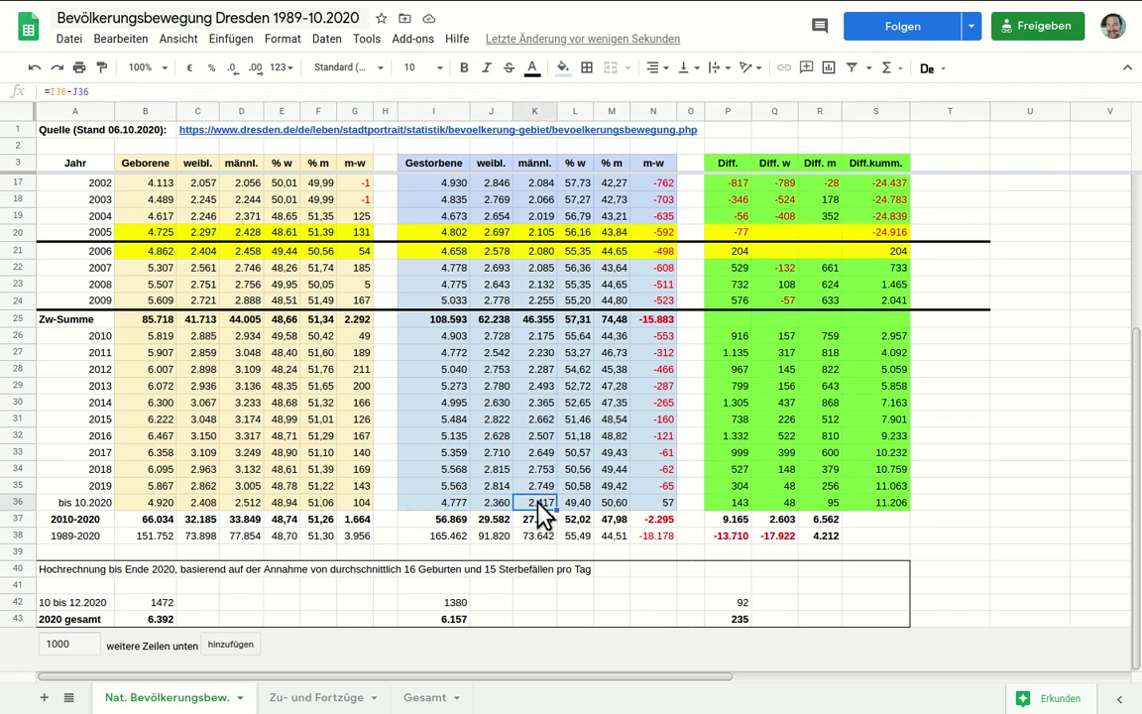
left_click(739, 503)
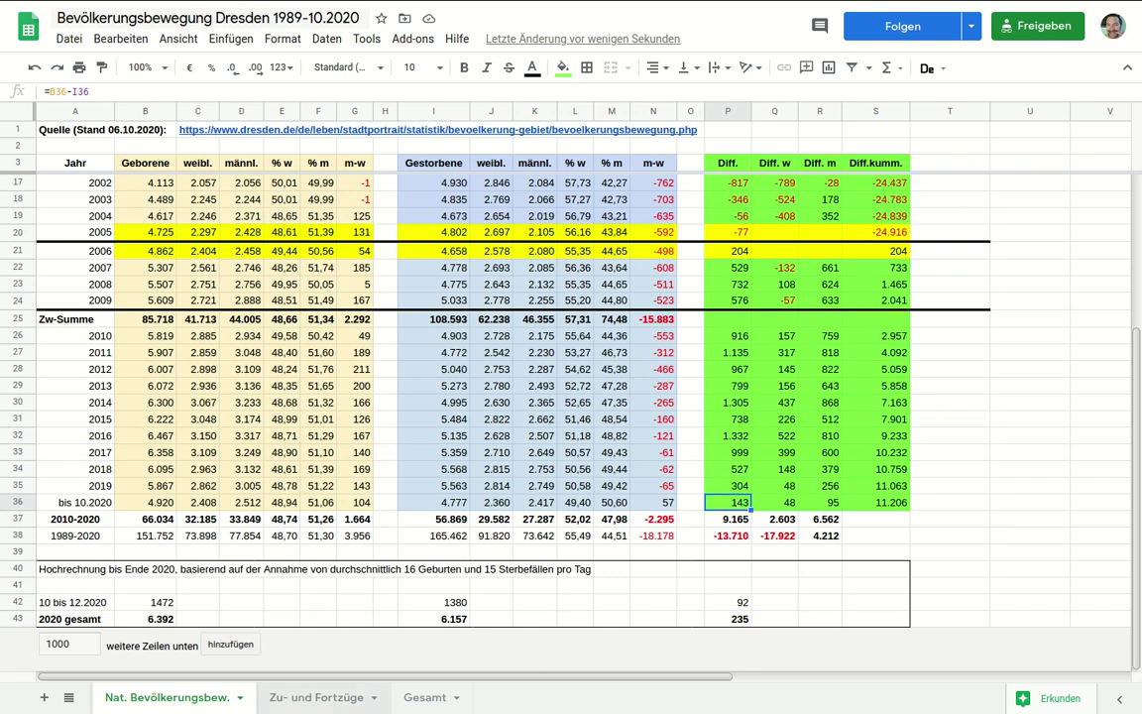
Examine row 19 and the B19 formula on the Zu- und Fortzüge sheet, and the combined difference formula in Gesamt cell B14.
left_click(324, 700)
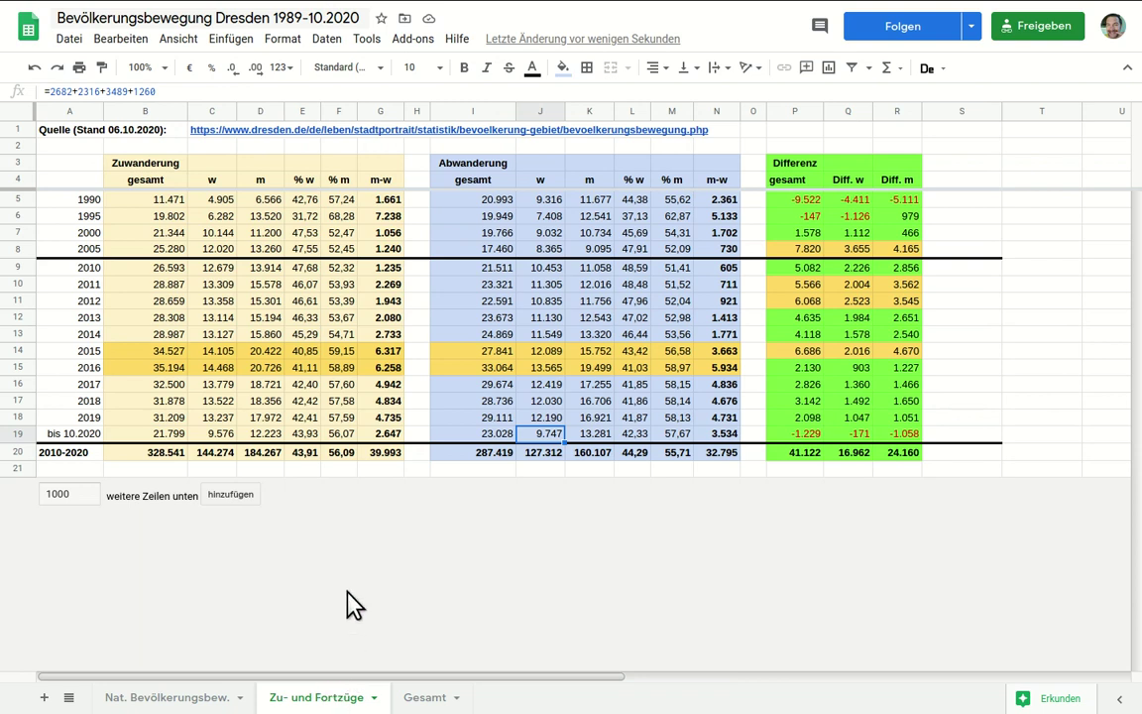
left_click(18, 436)
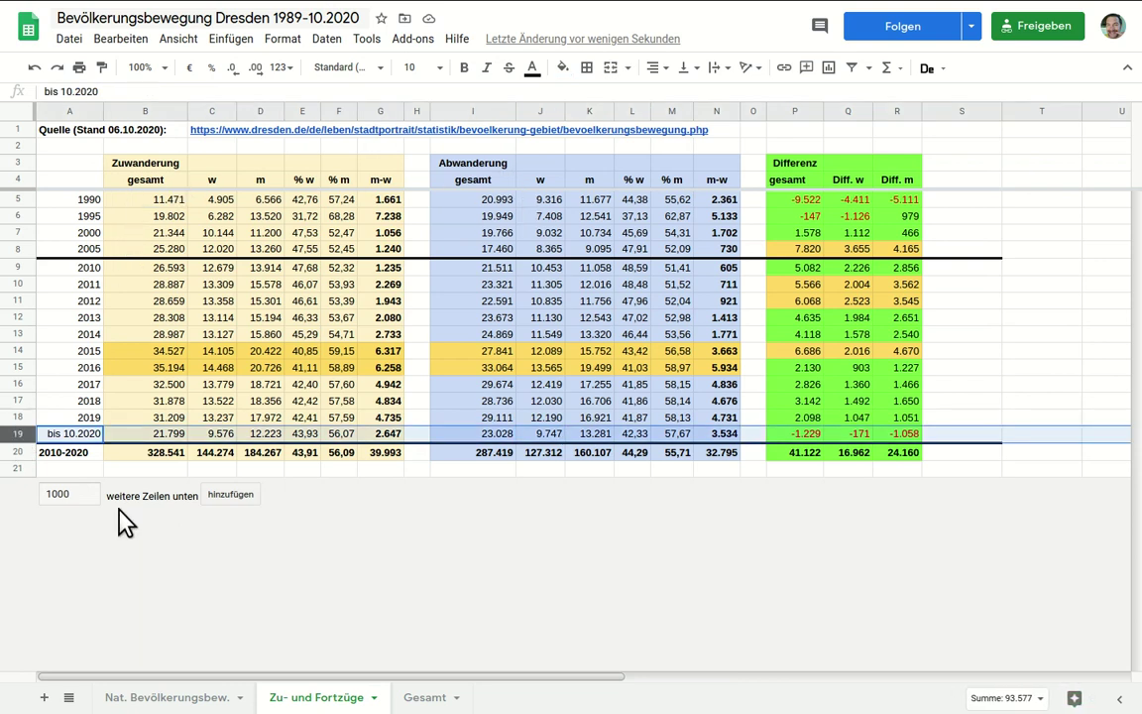
left_click(139, 434)
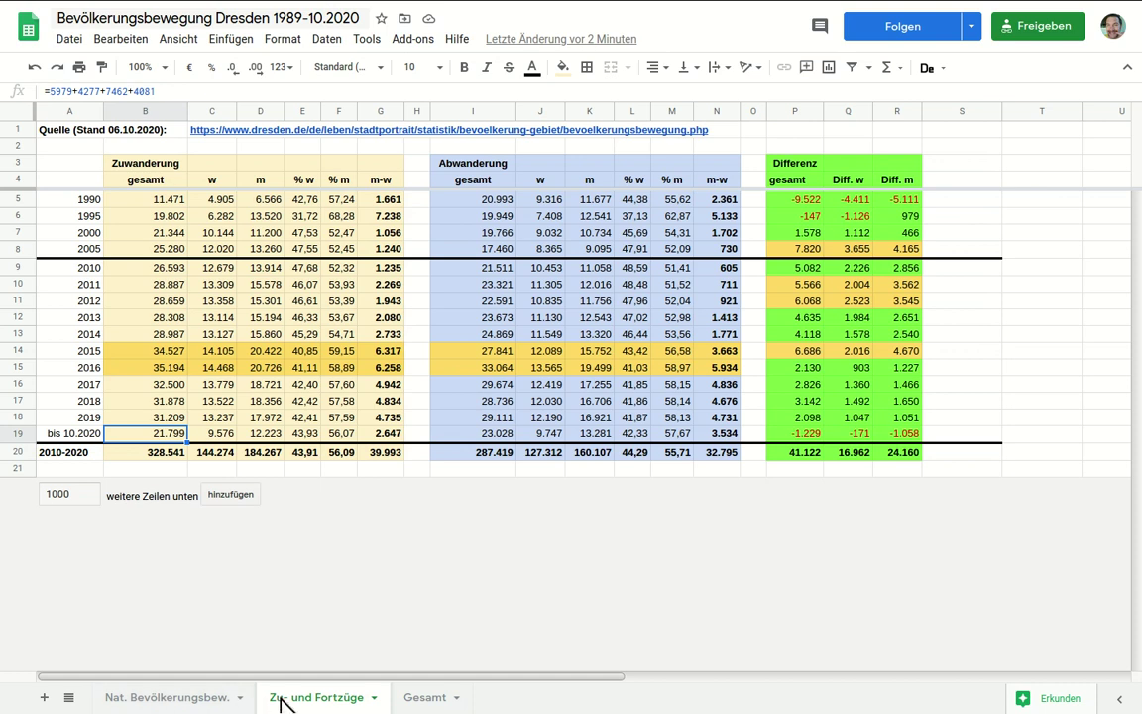
left_click(424, 698)
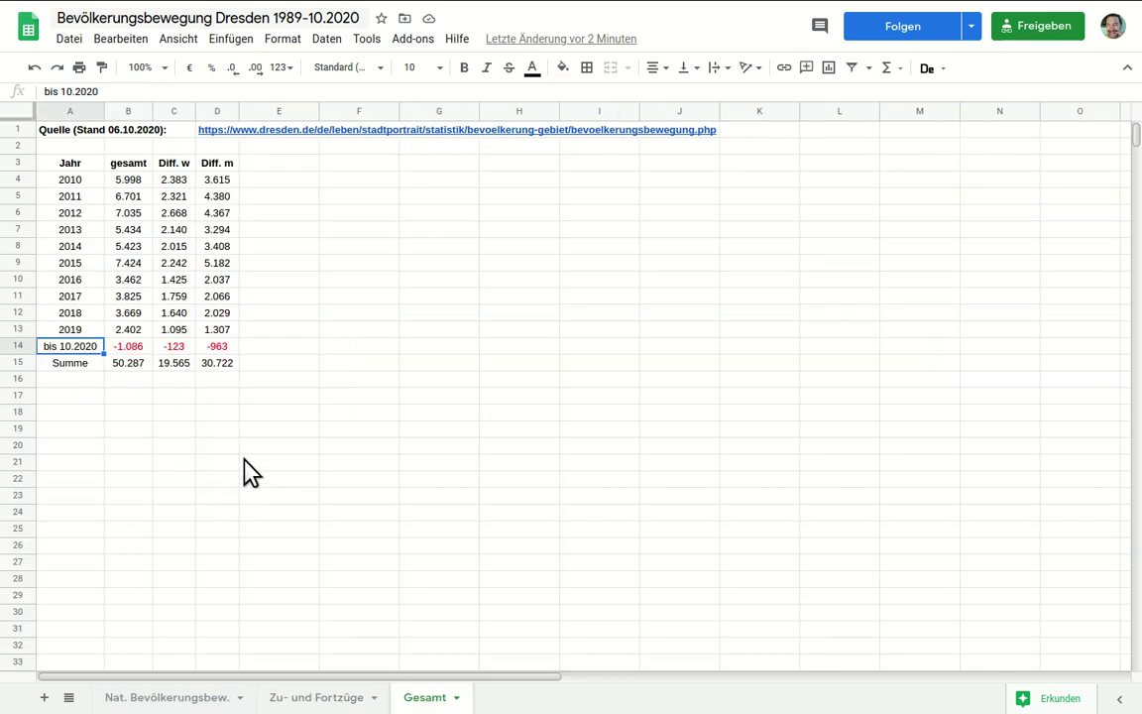
left_click(139, 349)
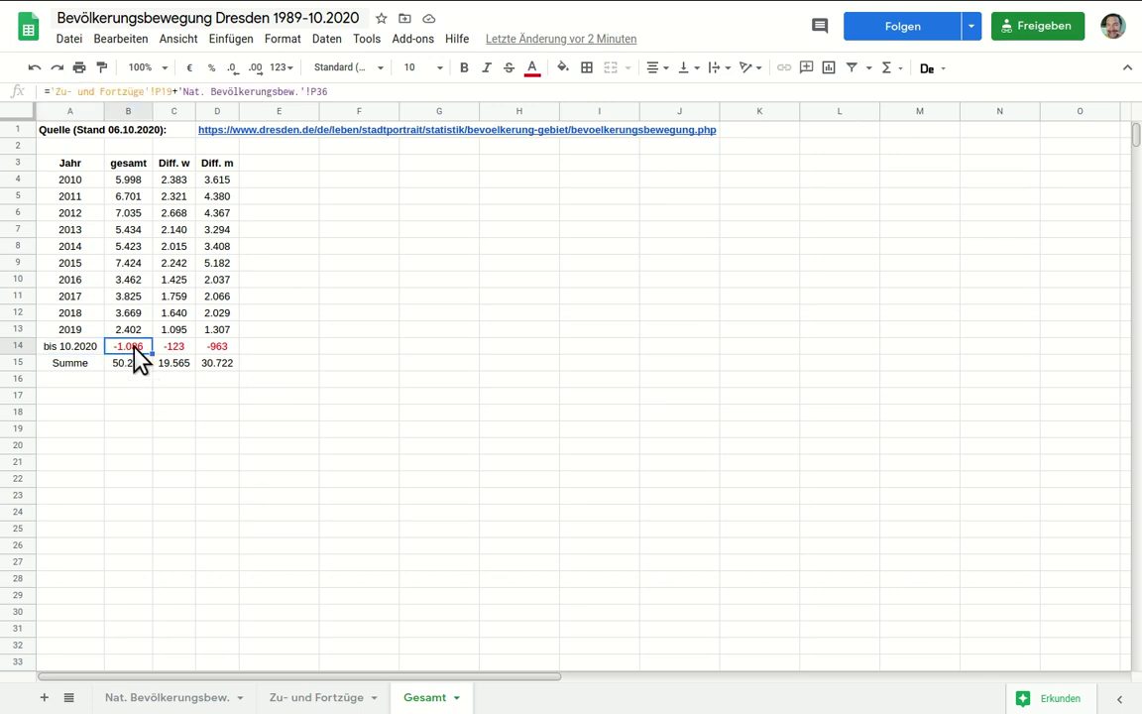